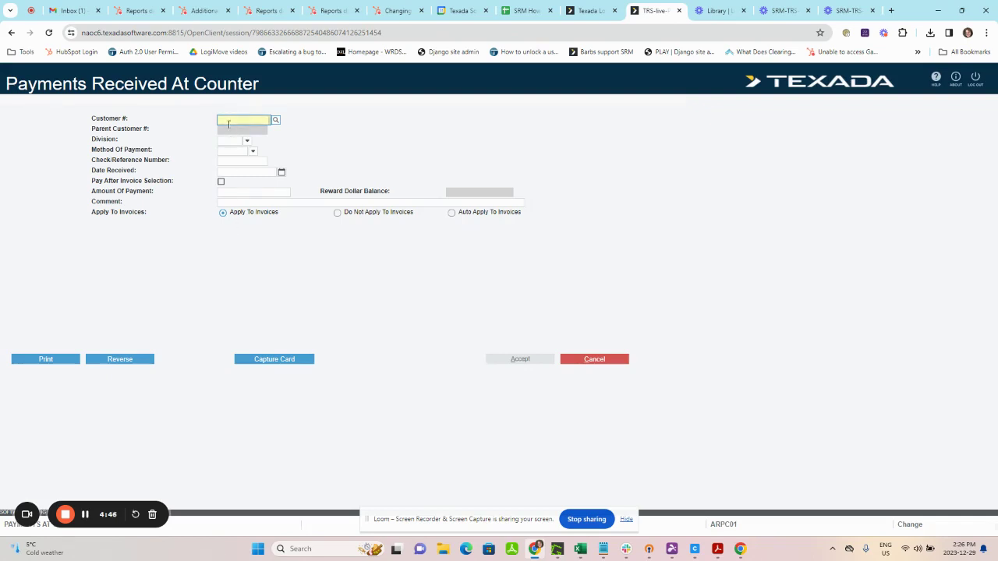
Enter the customer number for Barton Rental and leave the division blank to use the default.
{"action": "left_click", "coordinate": [275, 122]}
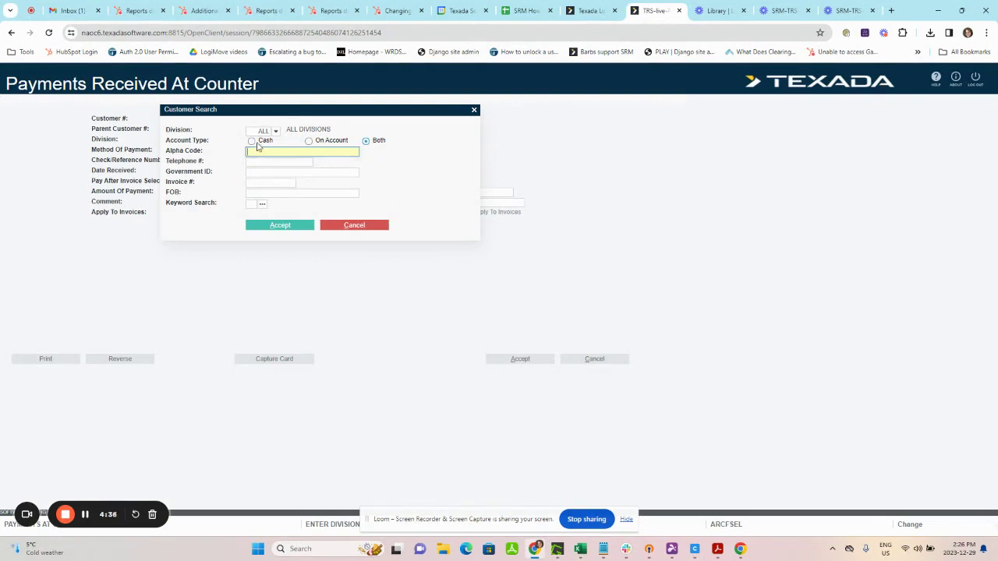
{"action": "left_click", "coordinate": [362, 227]}
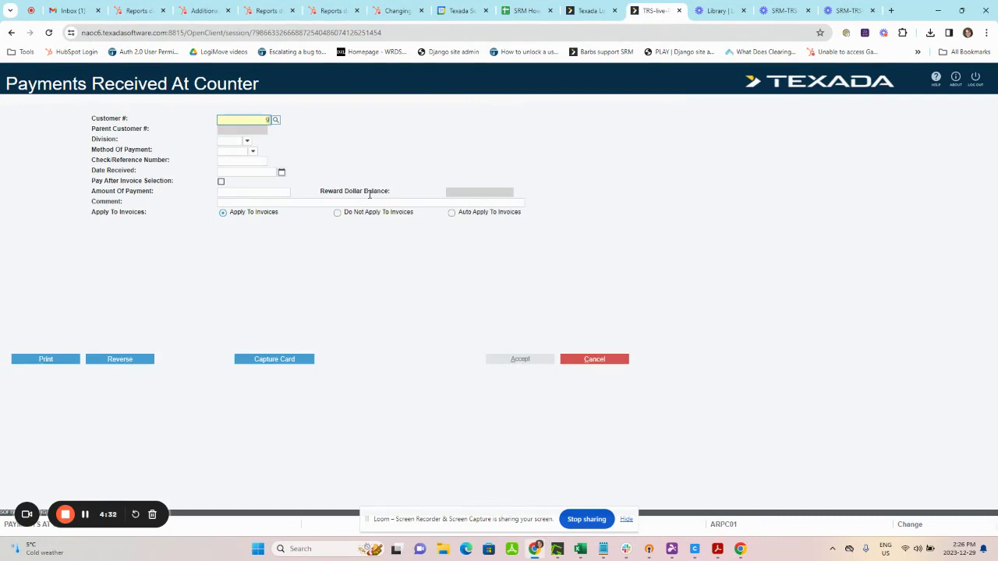
{"action": "key", "text": "Tab"}
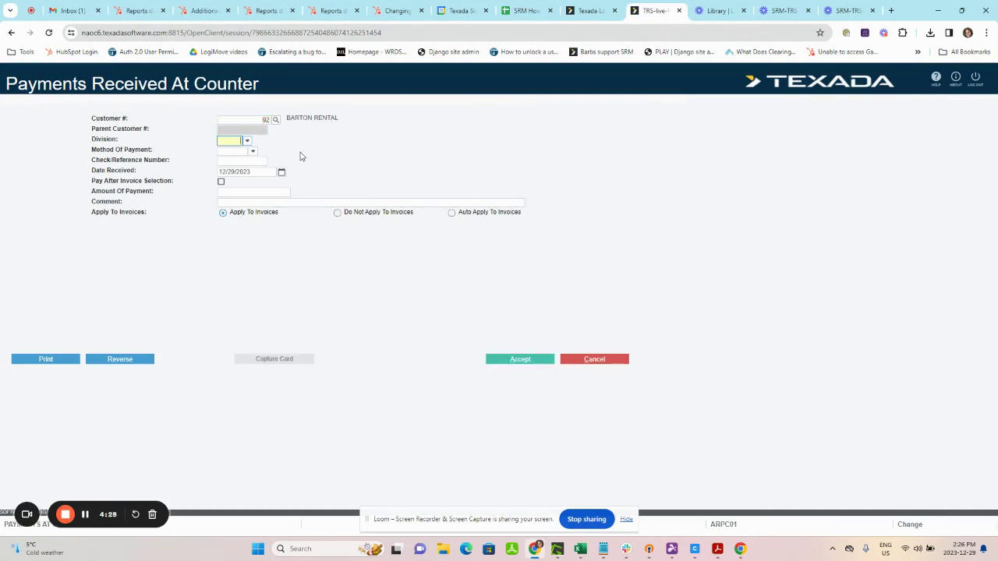
{"action": "key", "text": "Tab"}
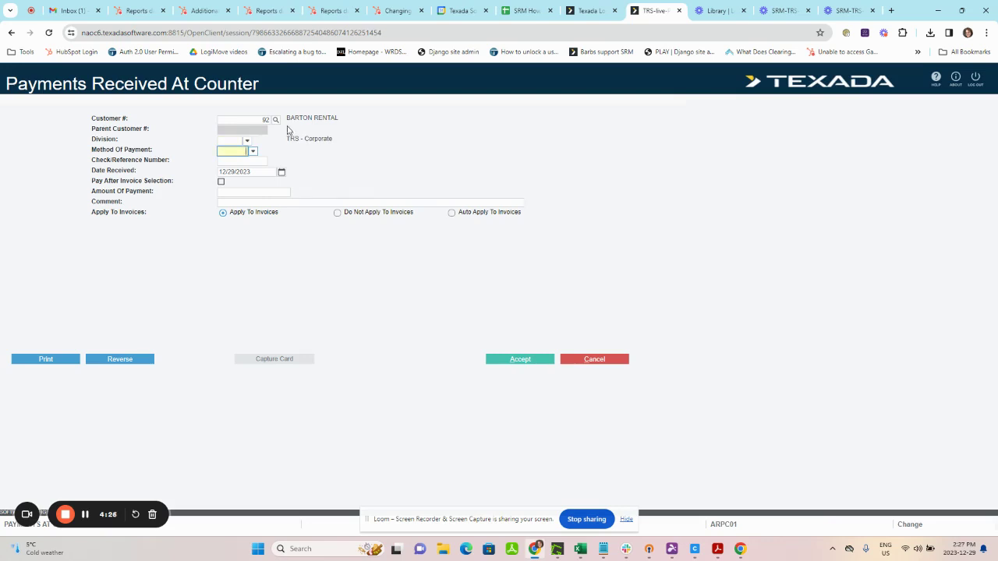
Set the method of payment to cash (code C) using the Other payment type.
{"action": "left_click", "coordinate": [252, 152]}
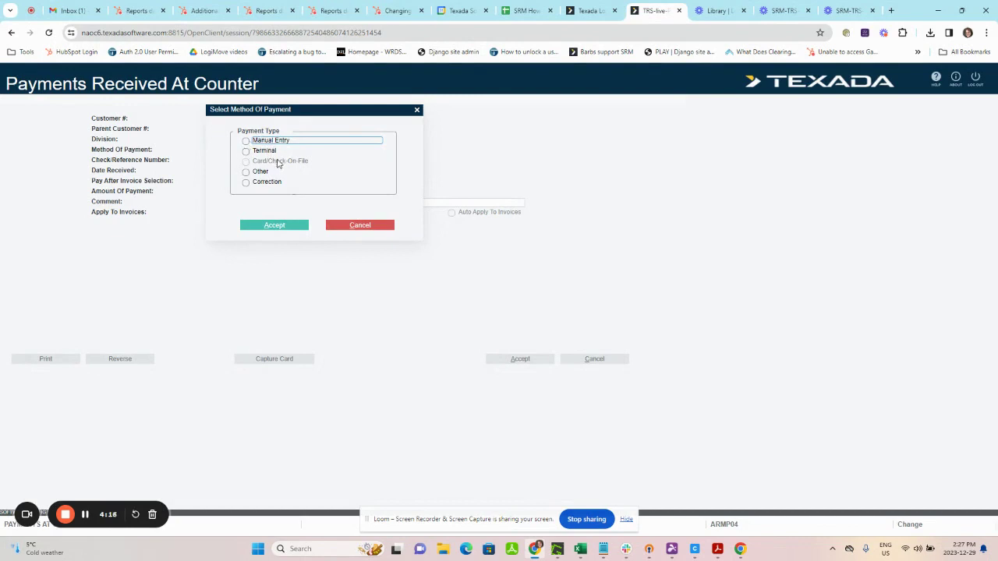
{"action": "left_click", "coordinate": [246, 172]}
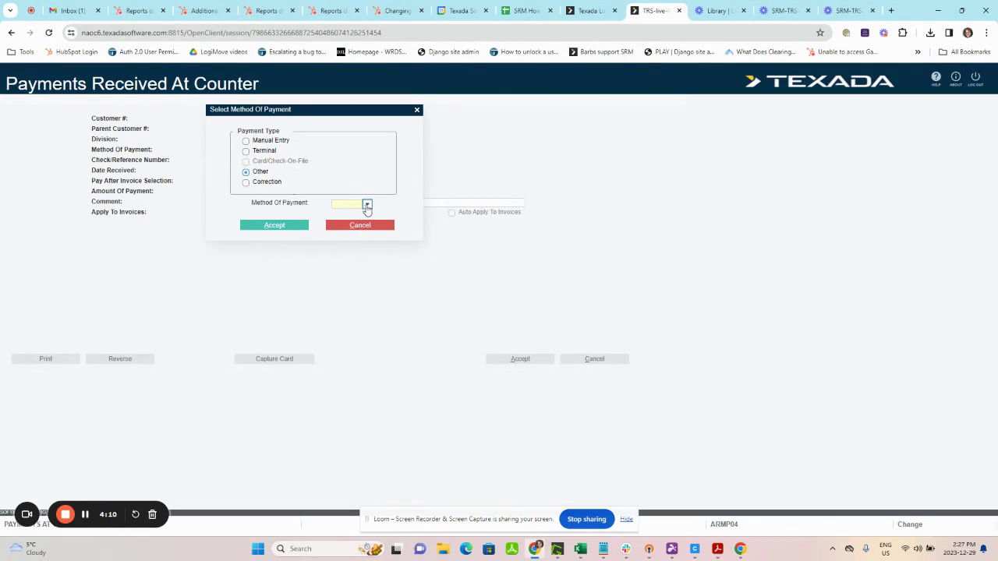
{"action": "left_click", "coordinate": [366, 204]}
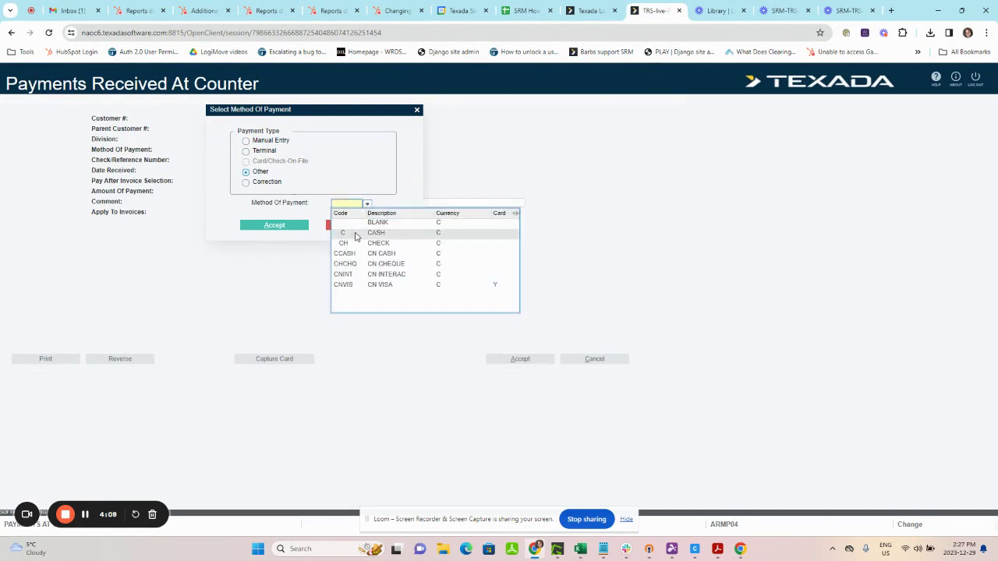
{"action": "left_click", "coordinate": [355, 234]}
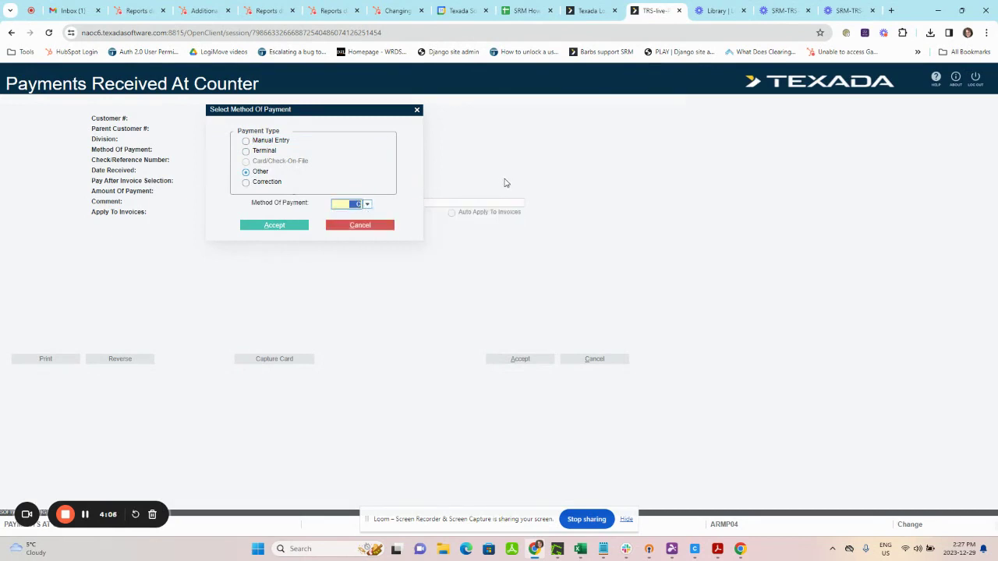
{"action": "left_click", "coordinate": [261, 225]}
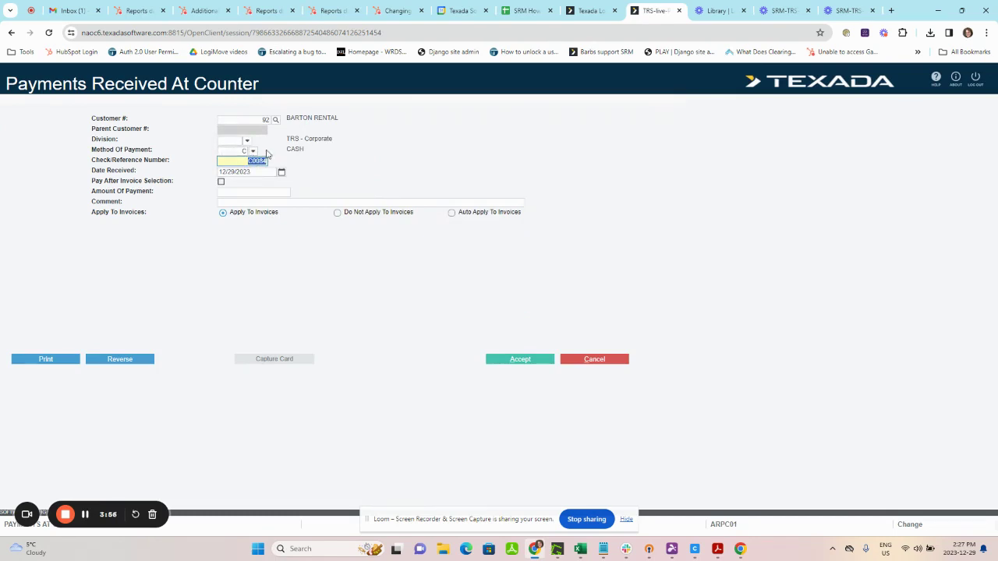
Keep the generated reference number, set the date received to 12/27/2023 and the amount of payment to 100.00.
{"action": "key", "text": "Tab"}
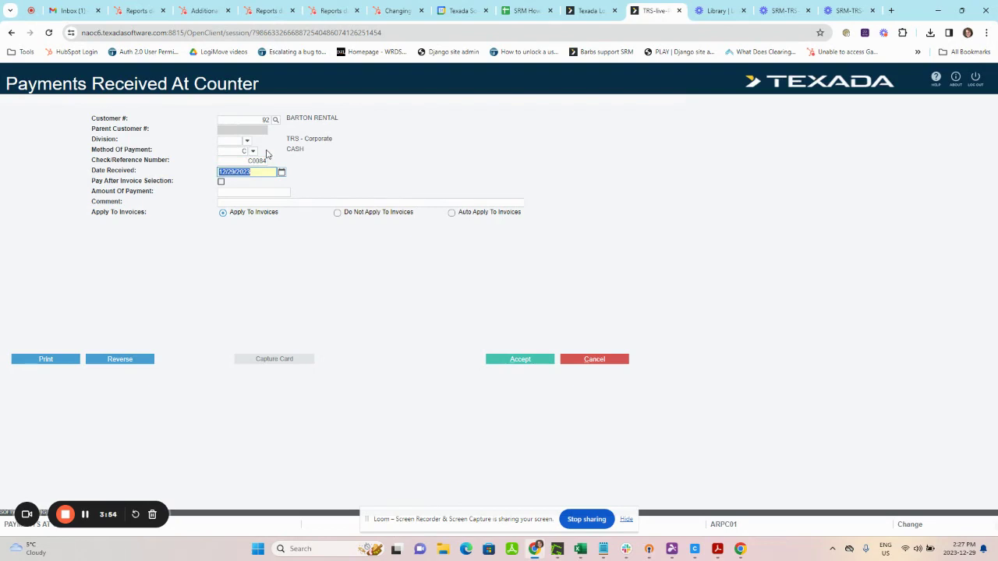
{"action": "type", "text": "123"}
{"action": "type", "text": "27"}
{"action": "key", "text": "Tab"}
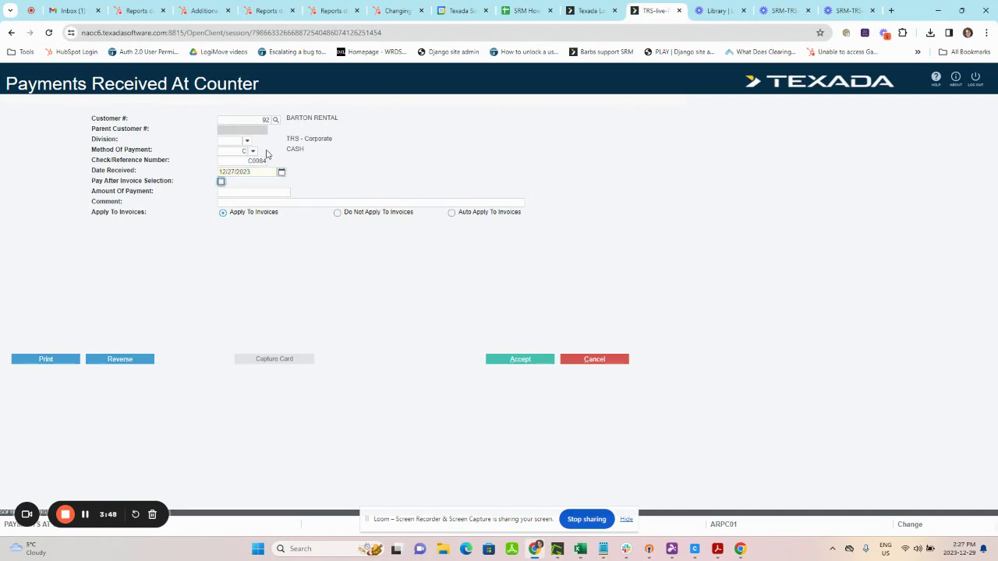
{"action": "key", "text": "Tab"}
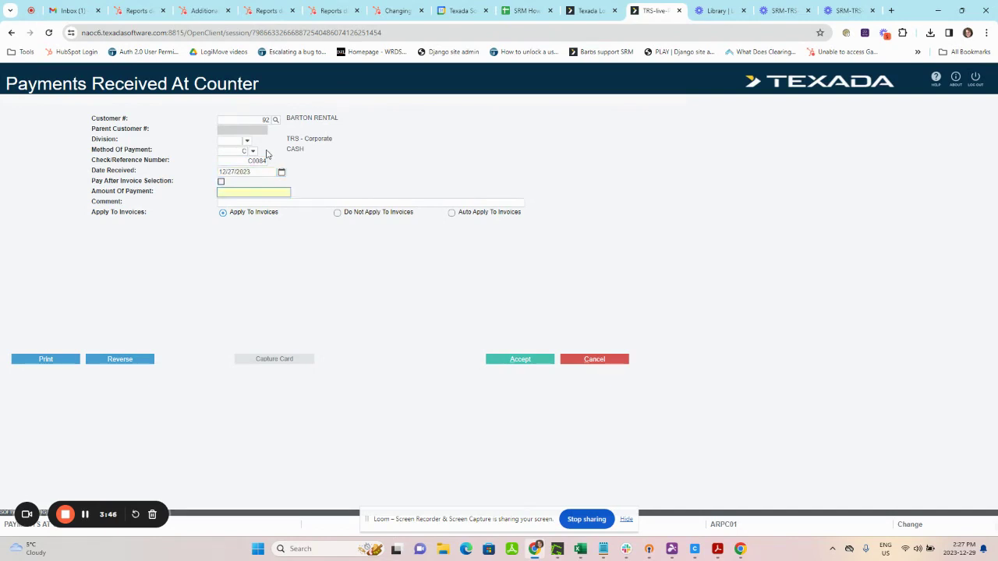
{"action": "type", "text": "100.00"}
{"action": "key", "text": "Tab"}
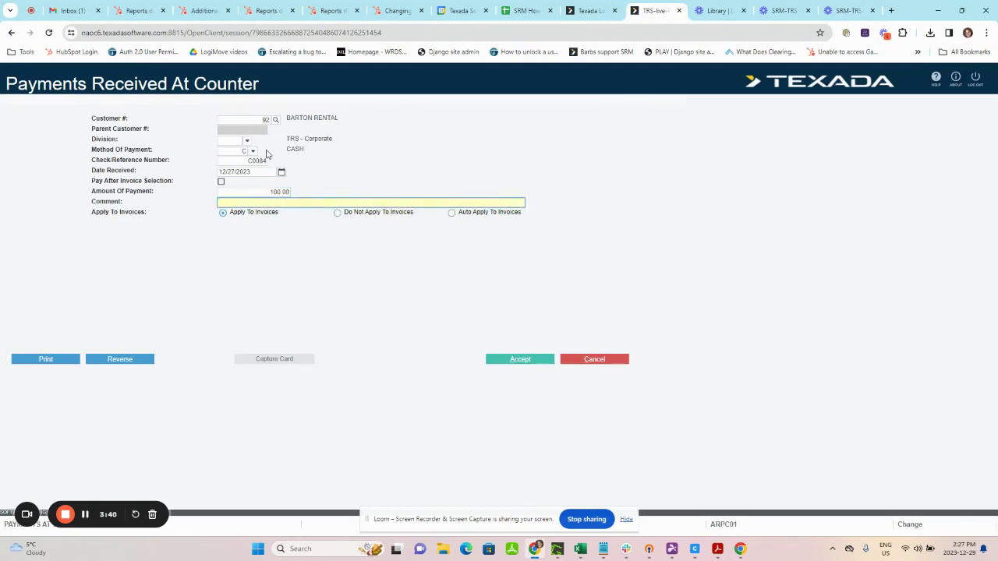
Leave the comment blank, choose Apply To Invoices for the payment and accept the payment details.
{"action": "key", "text": "Tab"}
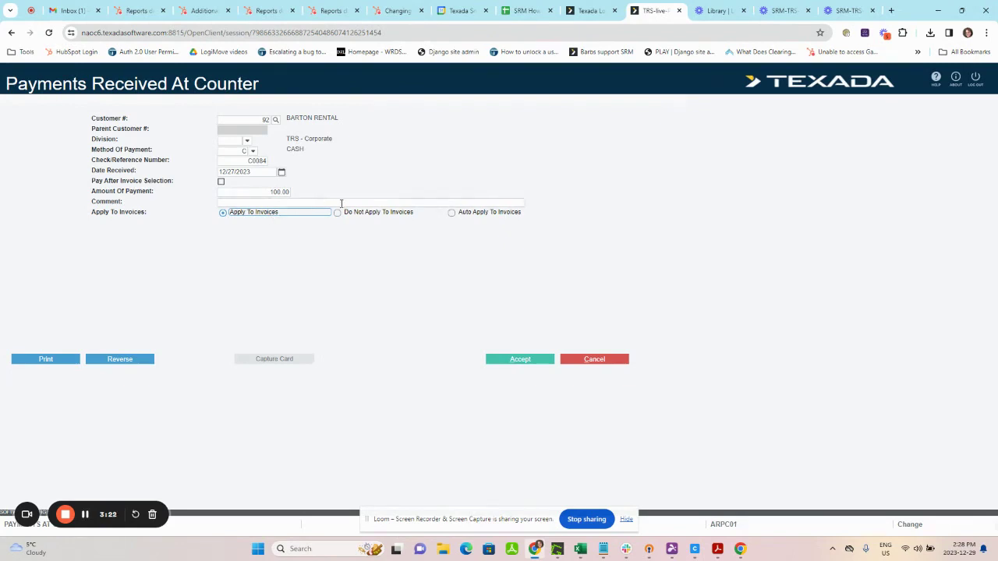
{"action": "left_click", "coordinate": [372, 216]}
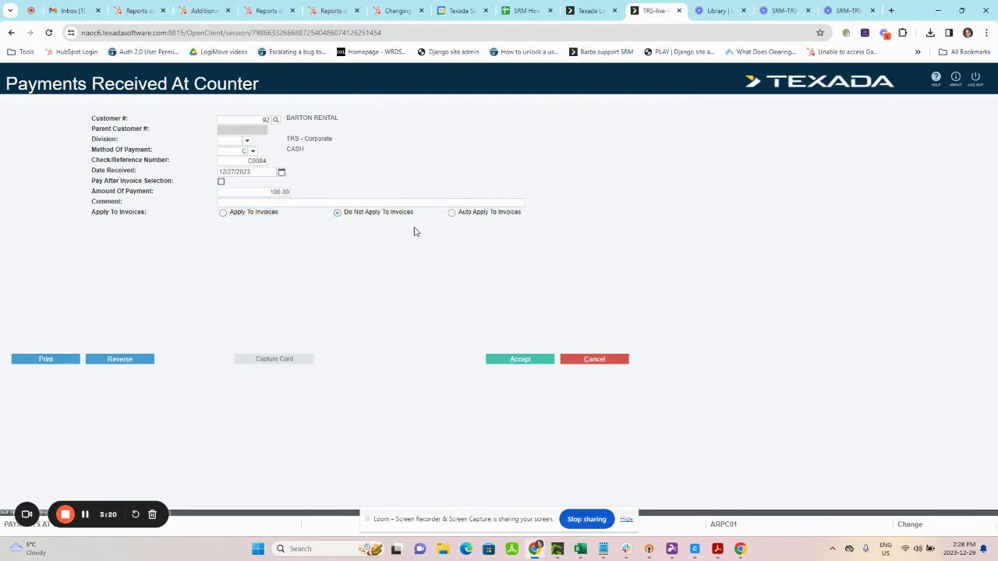
{"action": "left_click", "coordinate": [451, 213]}
{"action": "left_click", "coordinate": [223, 215]}
{"action": "left_click", "coordinate": [502, 362]}
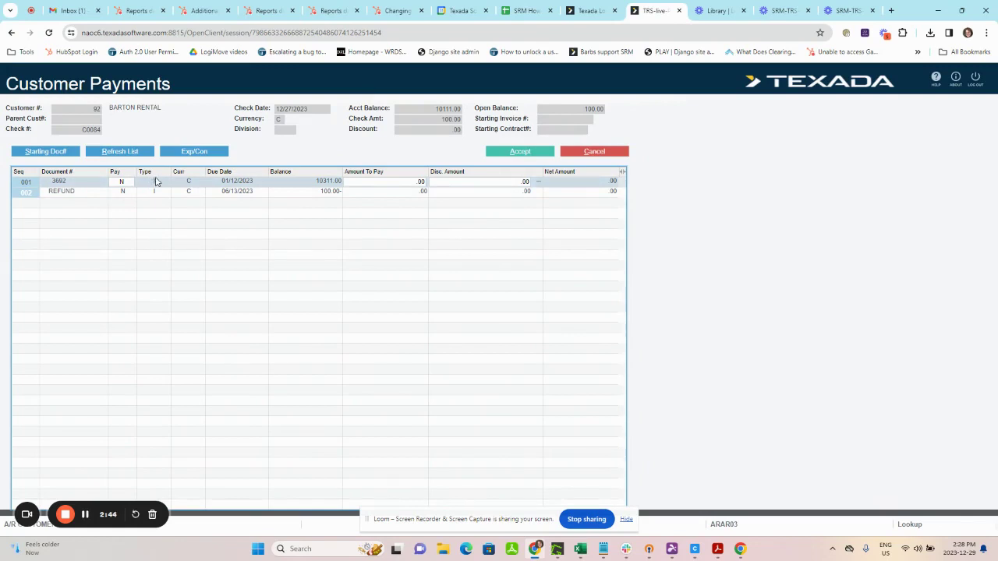
Mark the first listed invoice for payment with Y and set its amount to pay to 100.00, without a discount.
{"action": "left_click", "coordinate": [121, 180]}
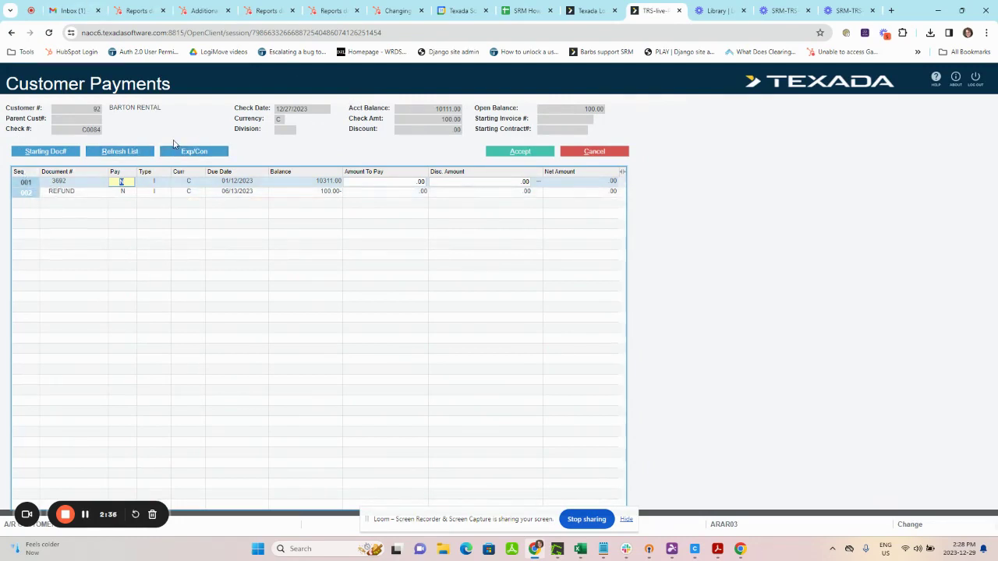
{"action": "type", "text": "Y"}
{"action": "key", "text": "Tab"}
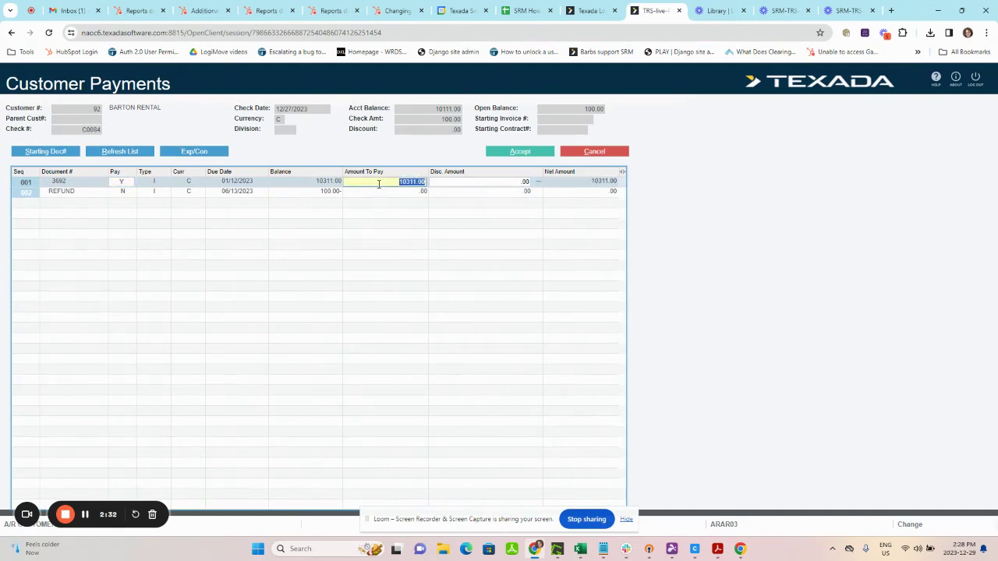
{"action": "type", "text": "100.00"}
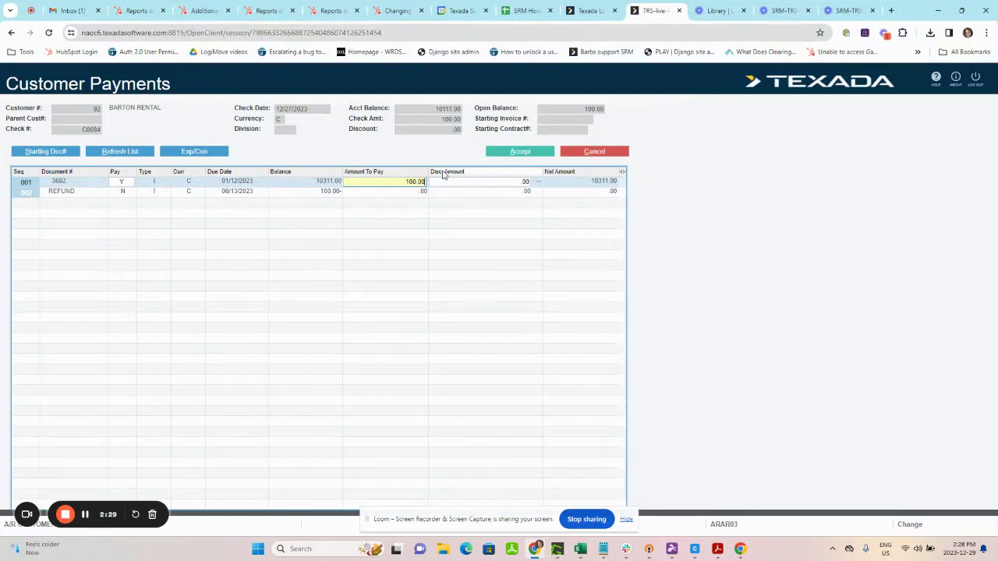
{"action": "key", "text": "Tab"}
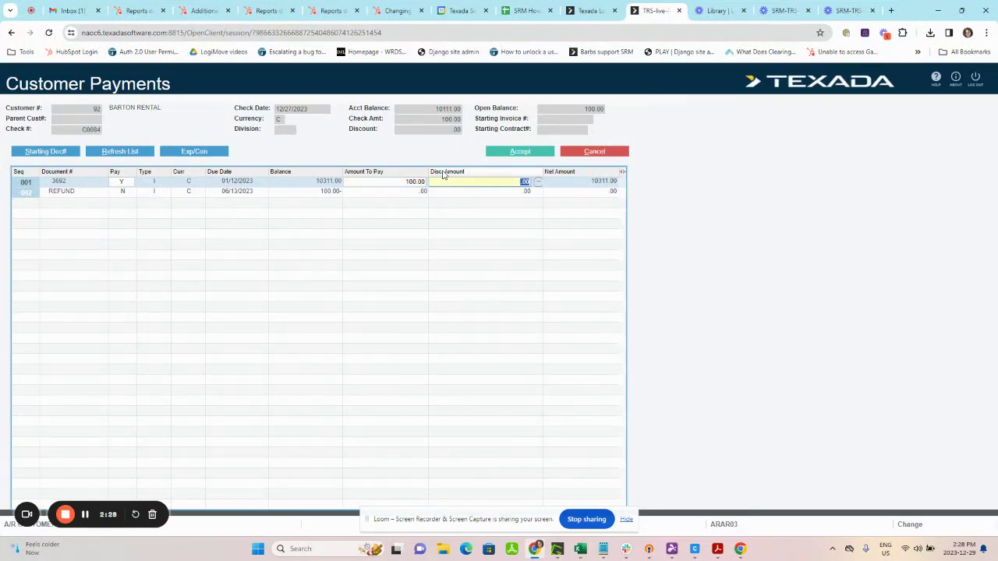
{"action": "key", "text": "Tab"}
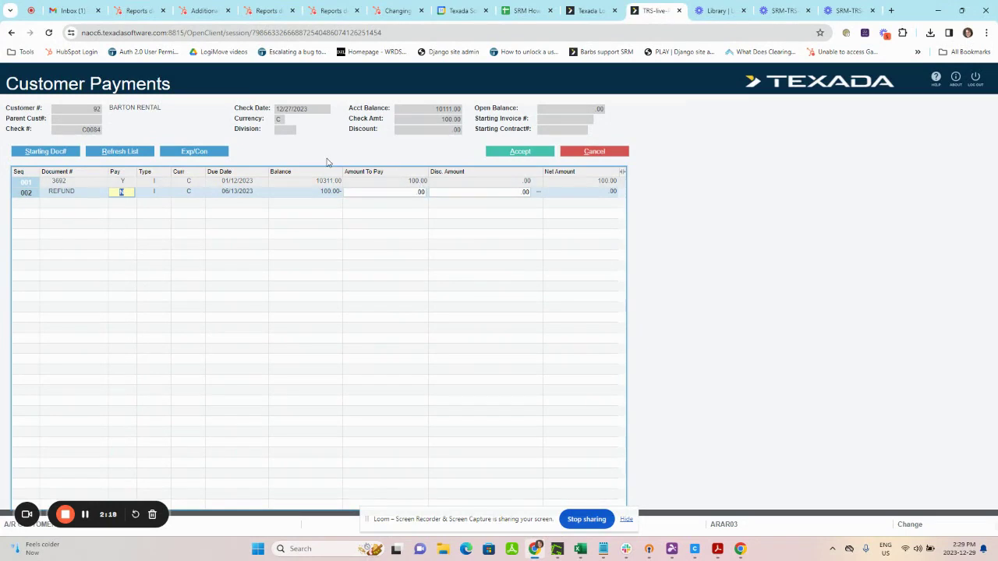
Accept the customer payment and generate its receipt as a PDF.
{"action": "left_click", "coordinate": [523, 154]}
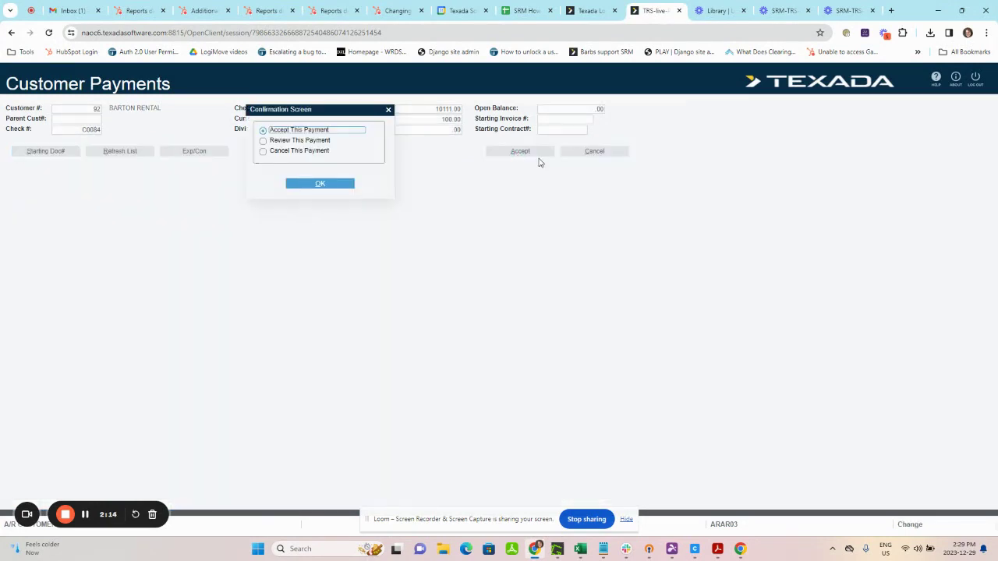
{"action": "left_click", "coordinate": [315, 184]}
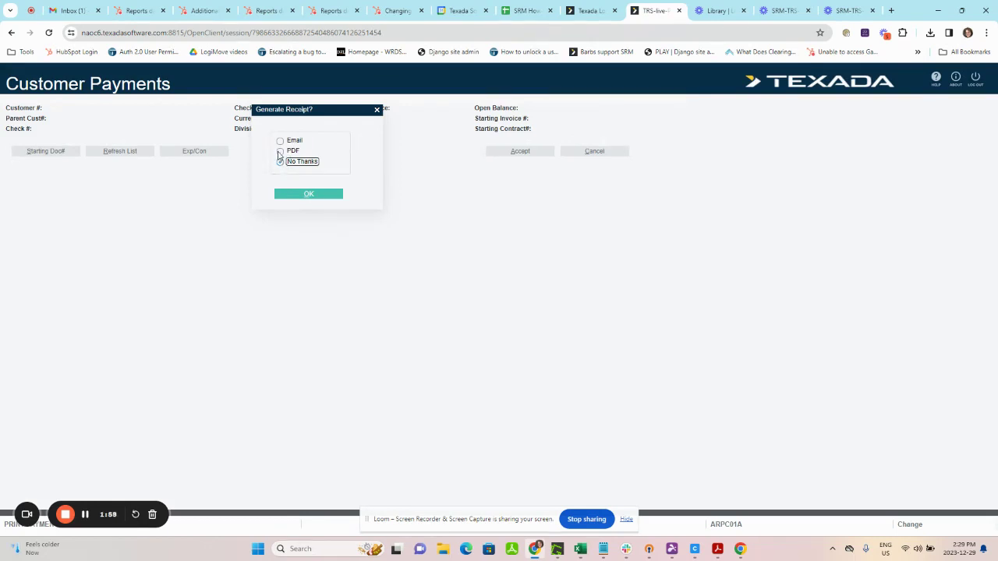
{"action": "left_click", "coordinate": [280, 152]}
{"action": "left_click", "coordinate": [295, 195]}
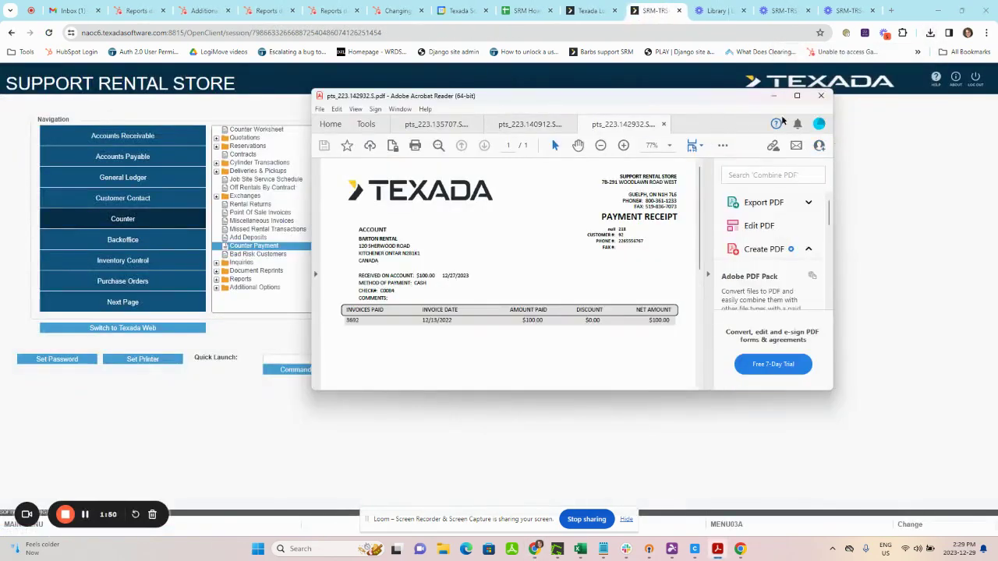
Review the payment receipt PDF at full window size, close only that document and return to the Texada main menu.
{"action": "left_click", "coordinate": [796, 95]}
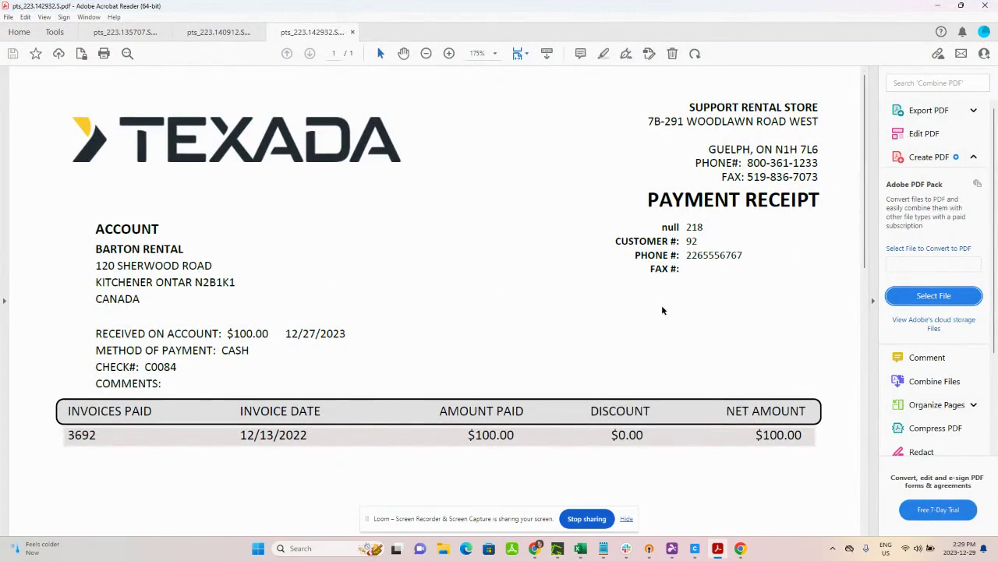
{"action": "left_click_drag", "start_coordinate": [865, 235], "coordinate": [857, 284]}
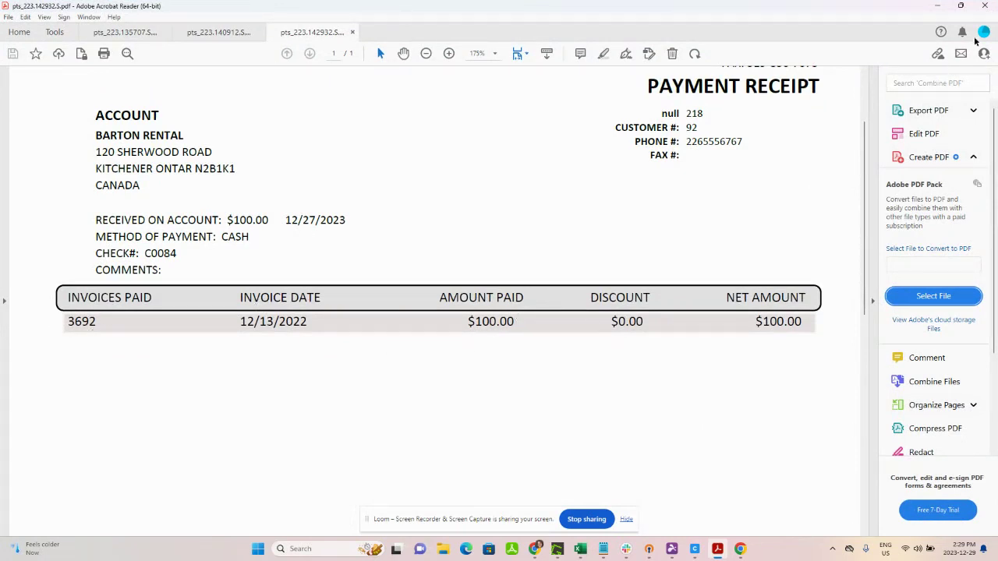
{"action": "left_click", "coordinate": [984, 8]}
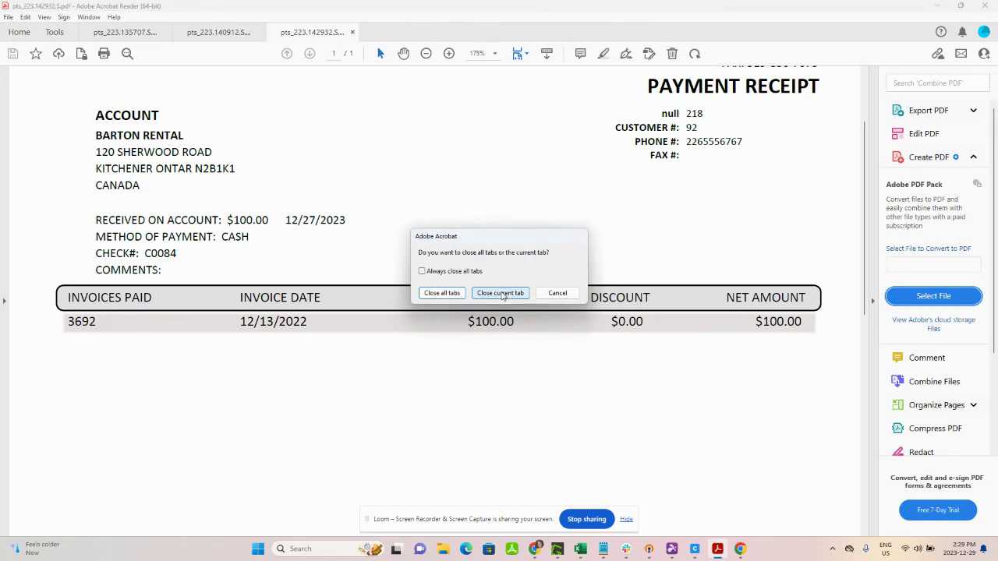
{"action": "left_click", "coordinate": [501, 294]}
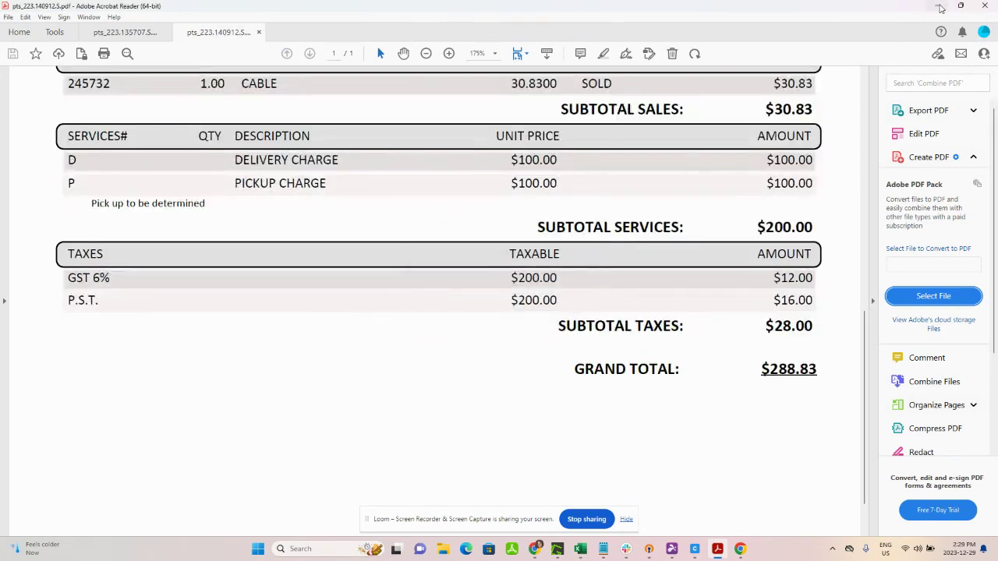
{"action": "left_click", "coordinate": [941, 6]}
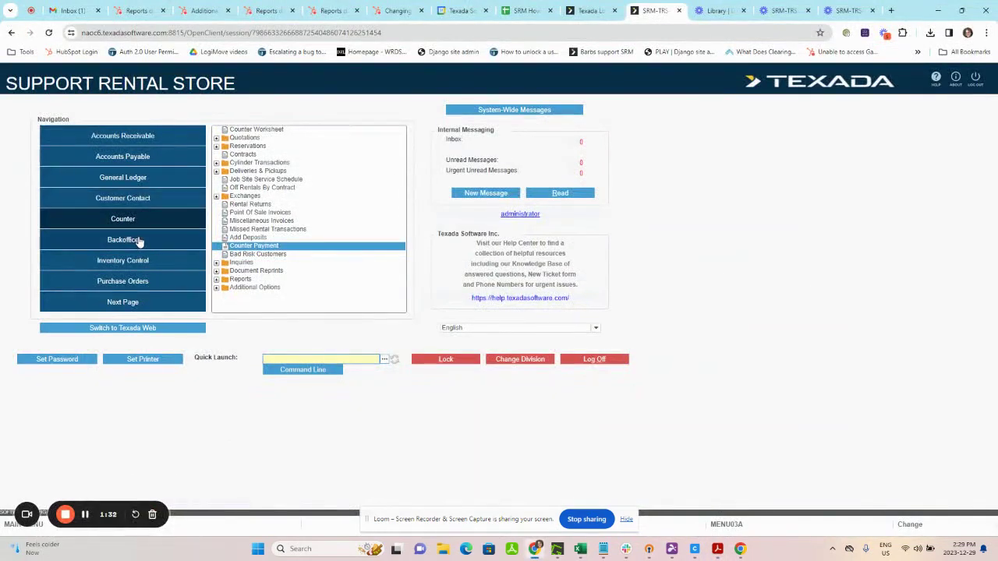